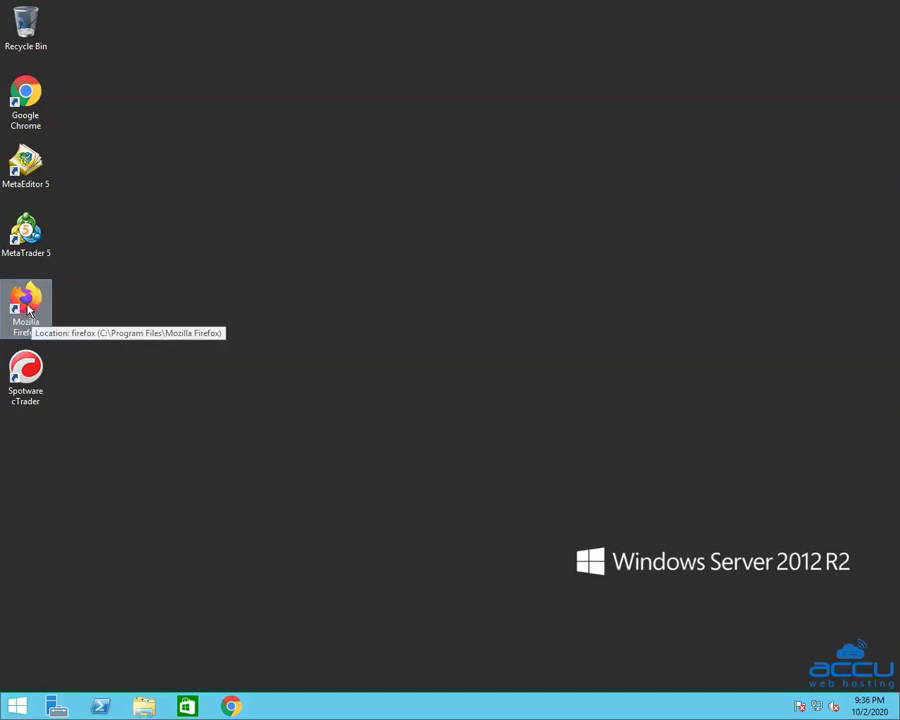
- Launch Mozilla Firefox from its desktop shortcut's context menu
{"action": "right_click", "coordinate": [28, 312]}
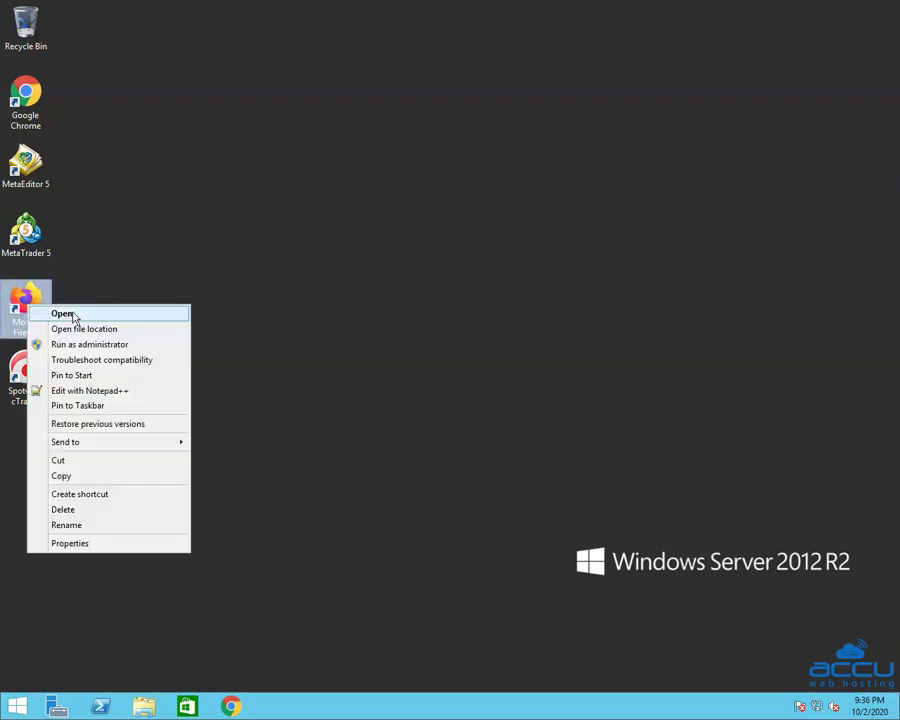
{"action": "left_click", "coordinate": [73, 318]}
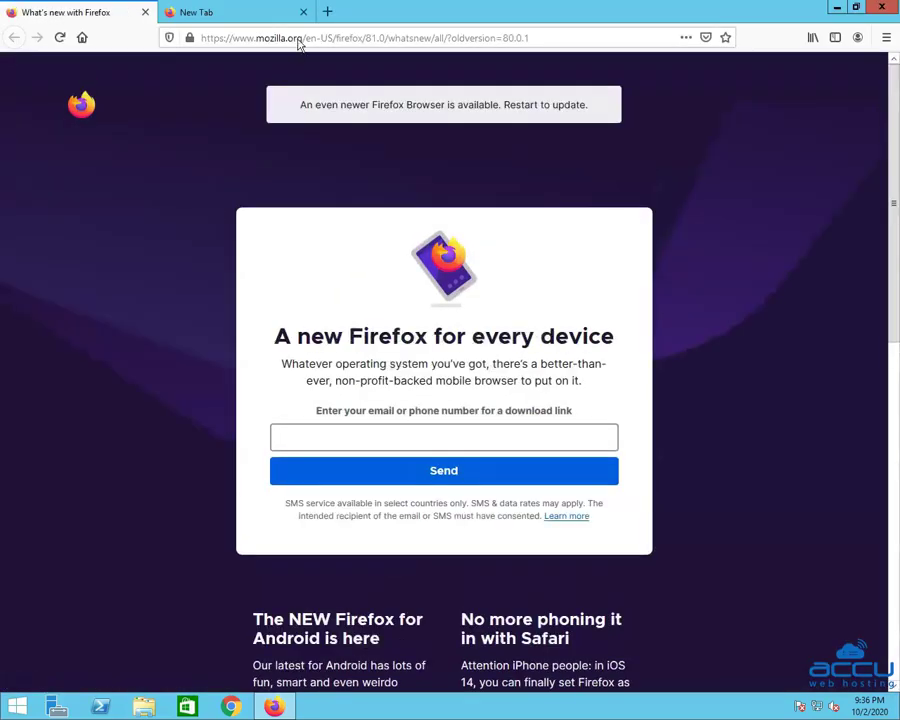
- Go to Google and search for 'download multicharts'
{"action": "left_click", "coordinate": [298, 38]}
{"action": "type", "text": "g"}
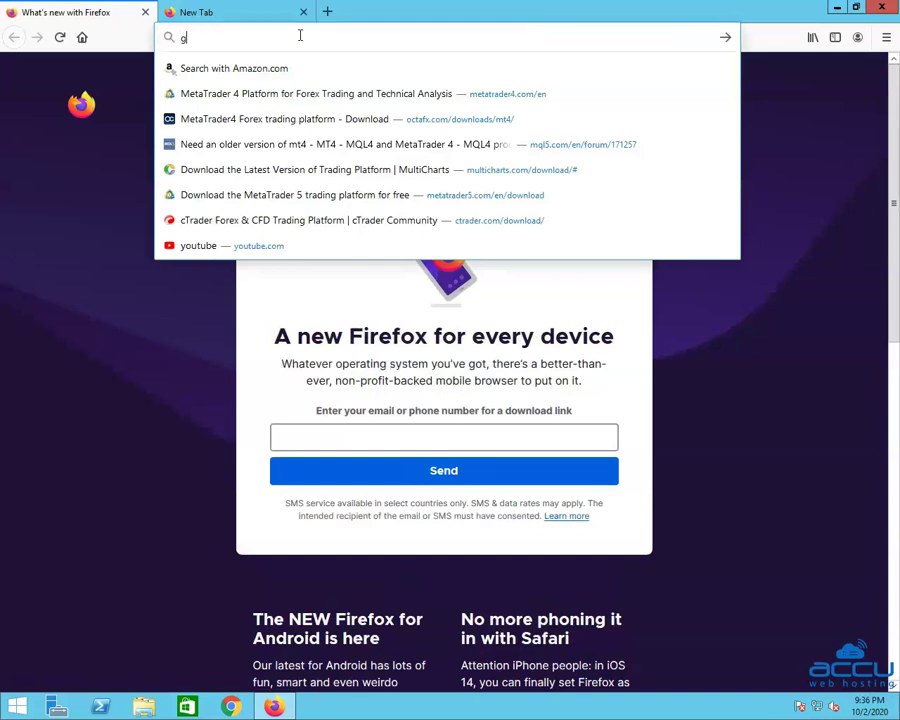
{"action": "type", "text": "oogle.com"}
{"action": "key", "text": "Return"}
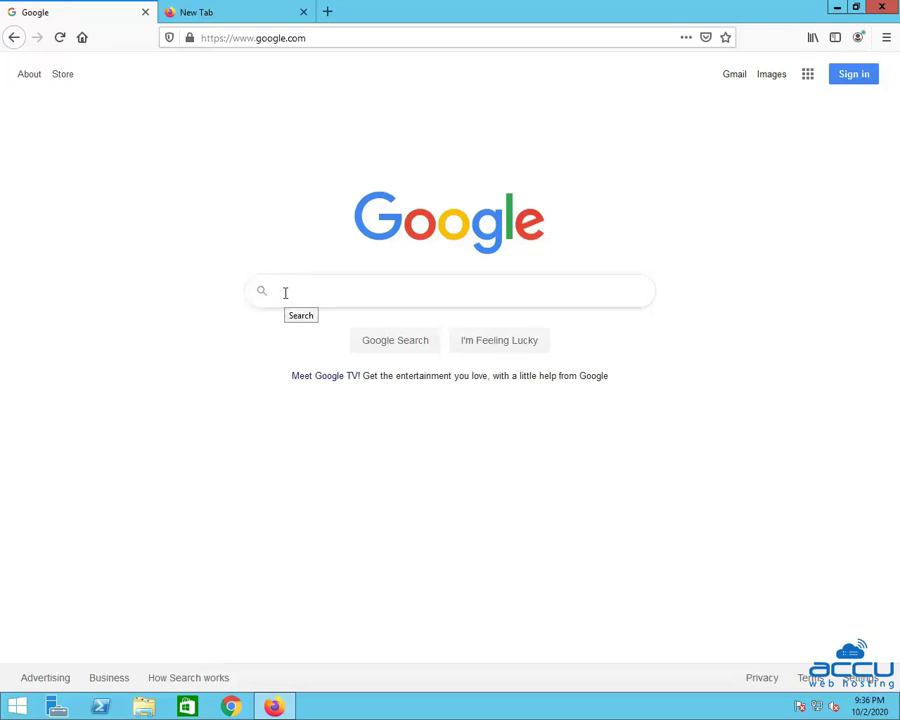
{"action": "type", "text": "downloa"}
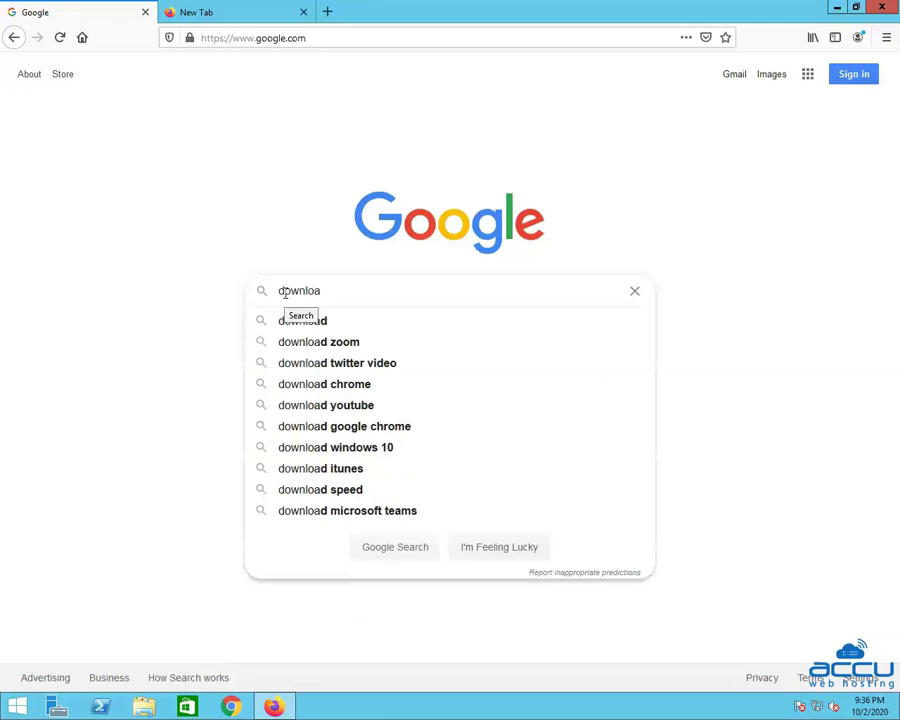
{"action": "type", "text": "d multi"}
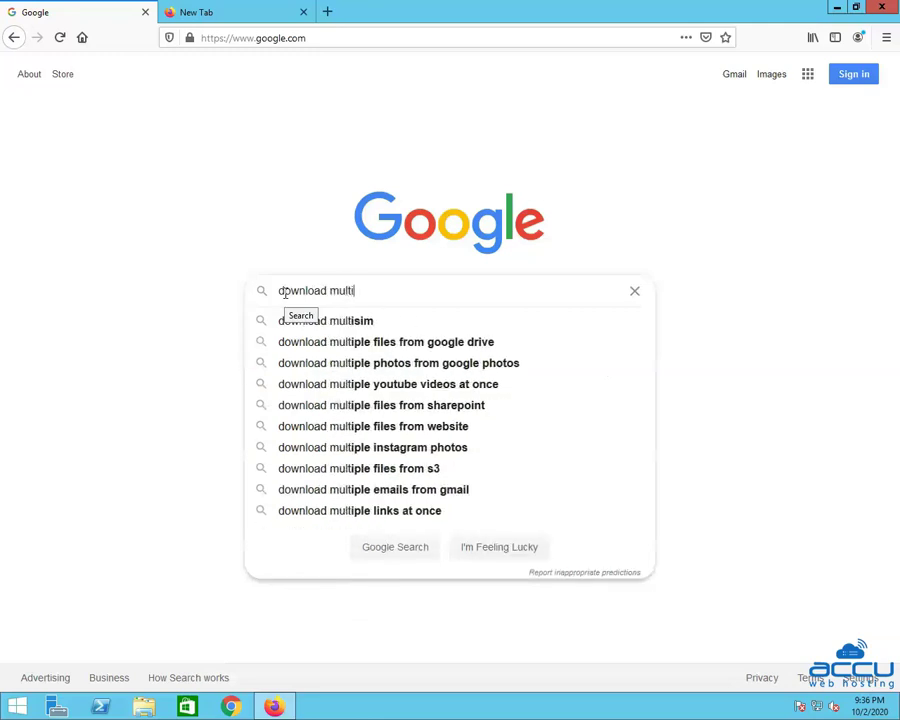
{"action": "type", "text": "char"}
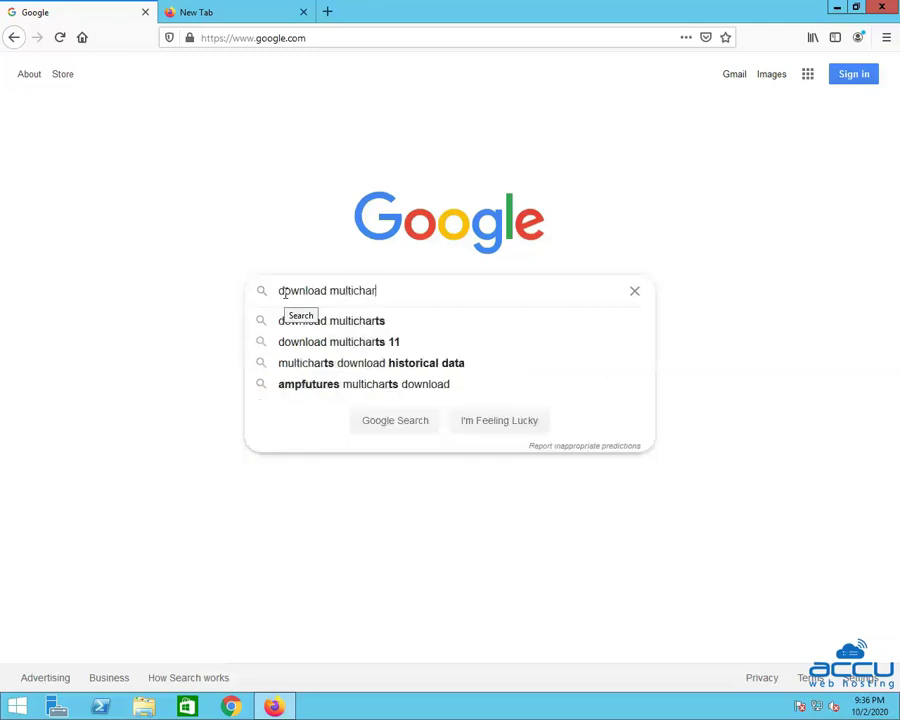
{"action": "type", "text": "ts"}
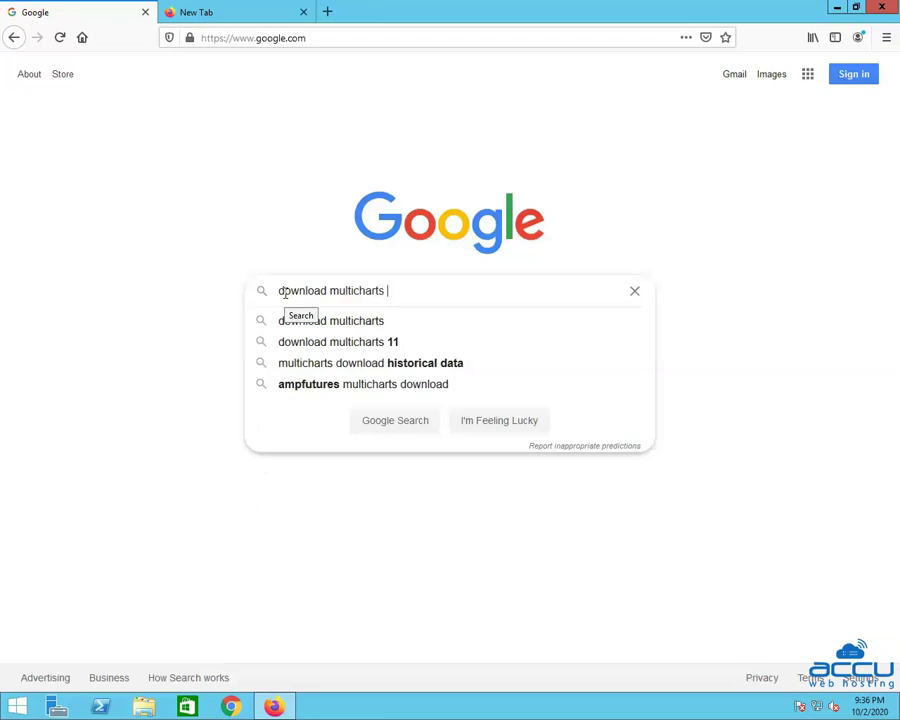
{"action": "key", "text": "Return"}
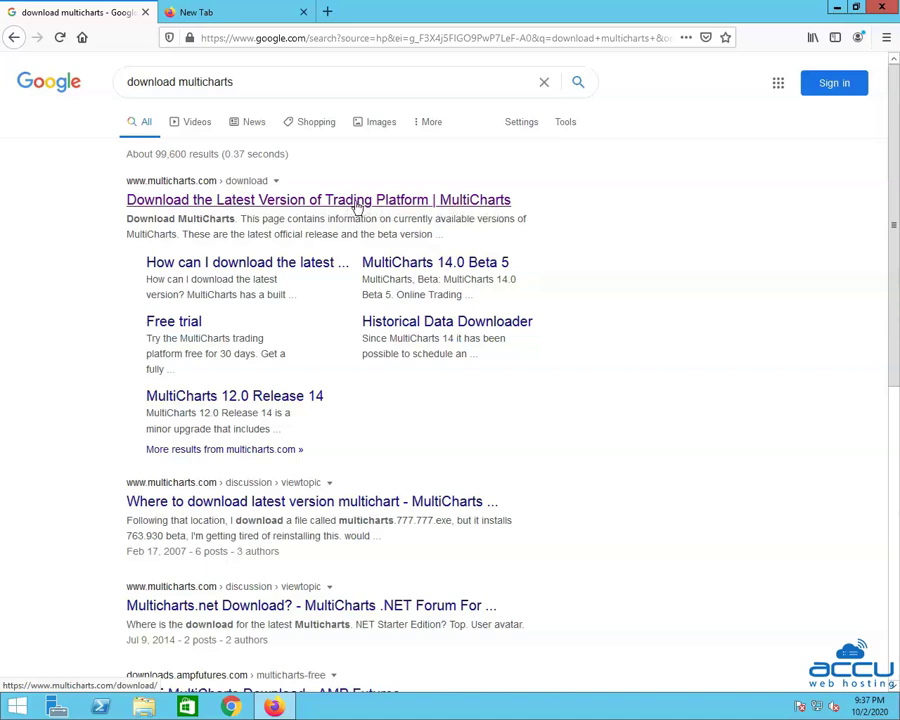
- Open the official multicharts.com download page and scroll to the Version section
{"action": "left_click", "coordinate": [333, 202]}
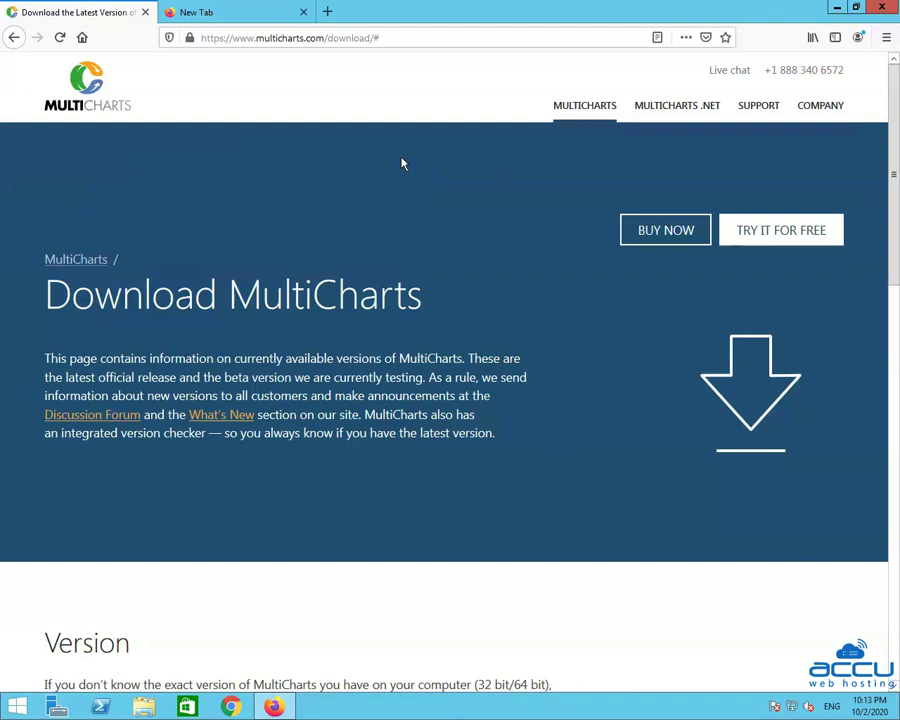
{"action": "scroll", "coordinate": [402, 180], "scroll_direction": "down", "scroll_amount": 3}
{"action": "scroll", "coordinate": [406, 205], "scroll_direction": "down", "scroll_amount": 1}
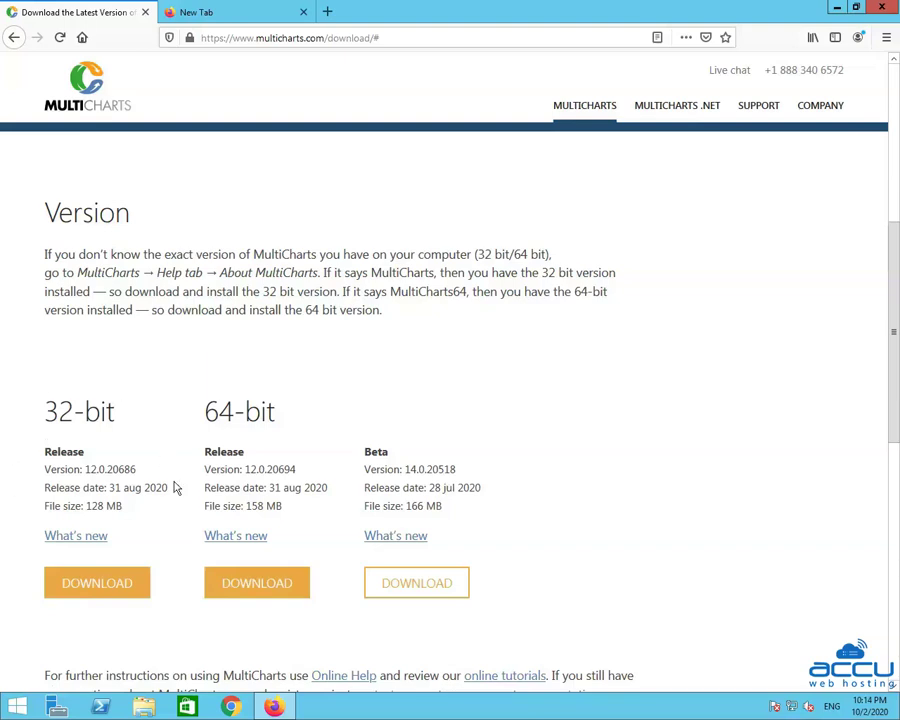
- Request the 64-bit download, entering the user's name and e-mail and accepting the terms
{"action": "left_click", "coordinate": [245, 592]}
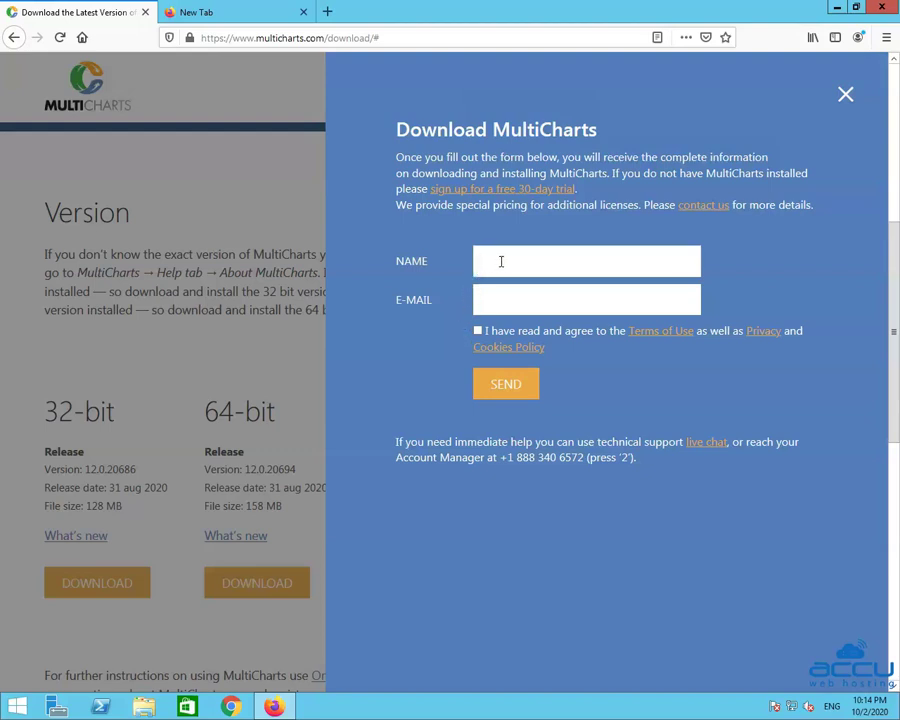
{"action": "type", "text": "Nick"}
{"action": "type", "text": " R"}
{"action": "type", "text": "nic"}
{"action": "type", "text": "k"}
{"action": "key", "text": "BackSpace"}
{"action": "key", "text": "BackSpace"}
{"action": "key", "text": "BackSpace"}
{"action": "key", "text": "BackSpace"}
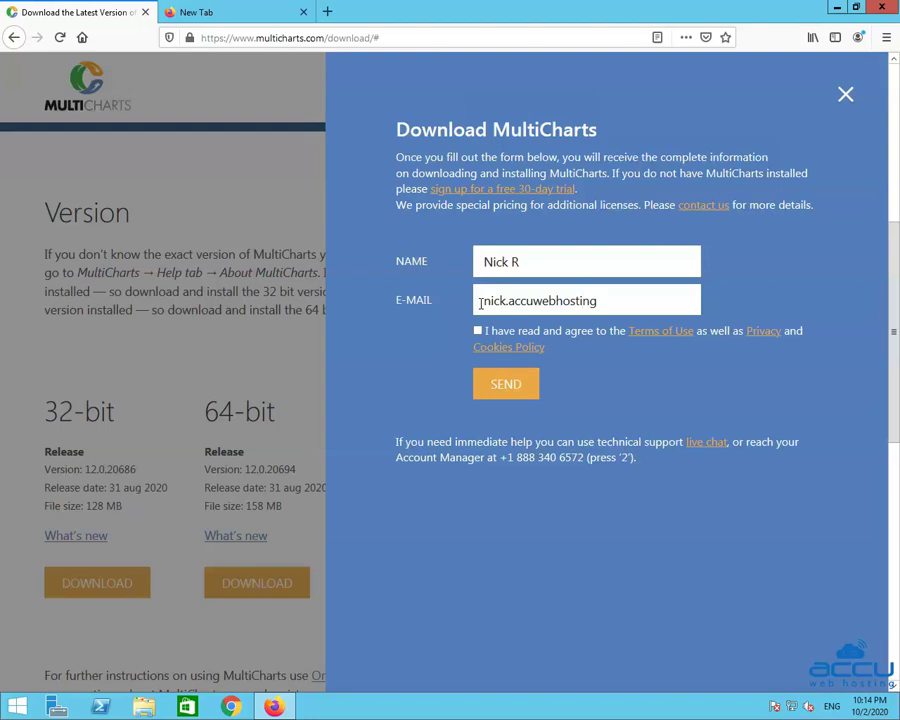
{"action": "left_click", "coordinate": [478, 331]}
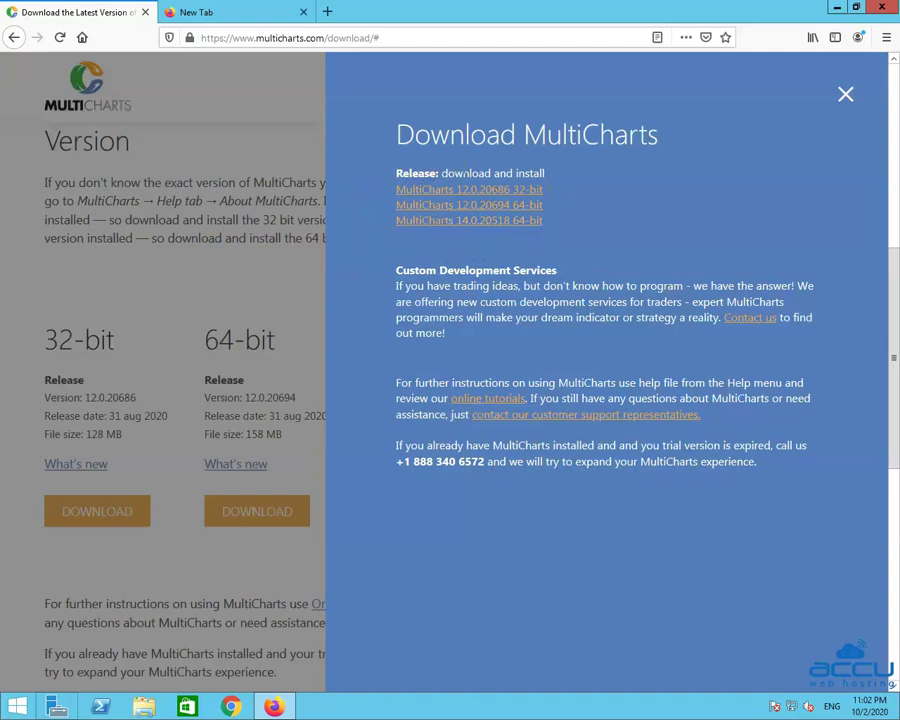
- Submit the Download MultiCharts form with SEND
{"action": "left_click", "coordinate": [406, 216]}
- Save the MultiCharts 12.0.20694 64-bit installer and check its download progress
{"action": "left_click", "coordinate": [470, 205]}
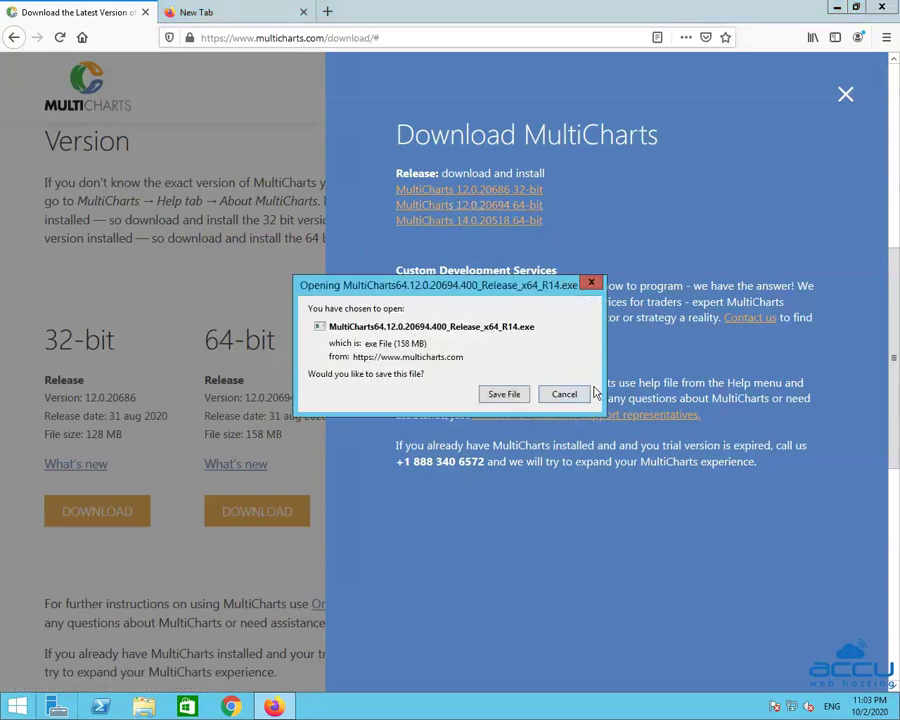
{"action": "left_click", "coordinate": [505, 396]}
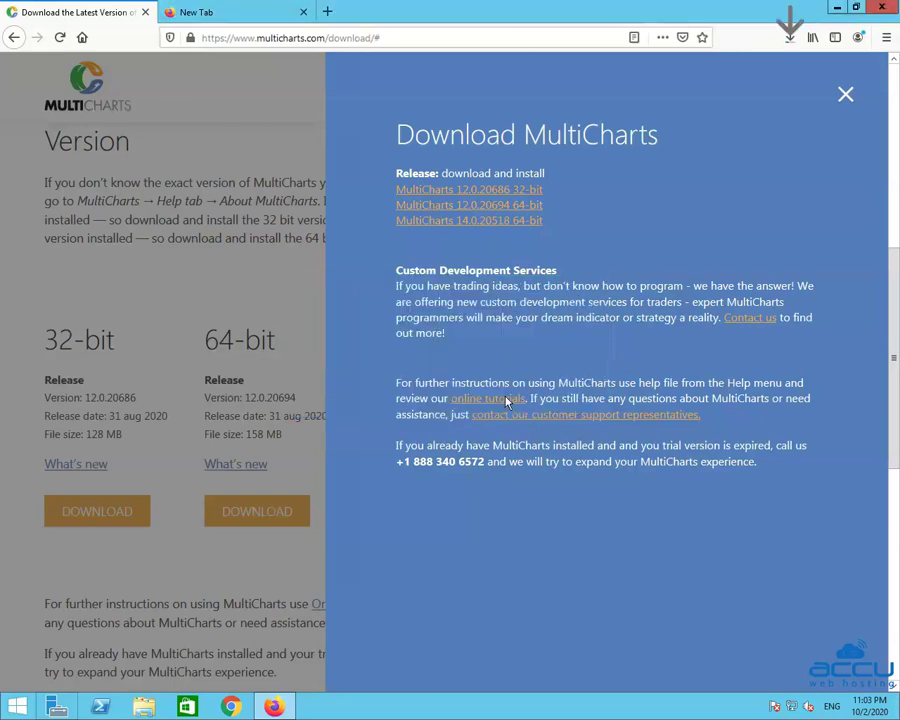
{"action": "left_click", "coordinate": [790, 40]}
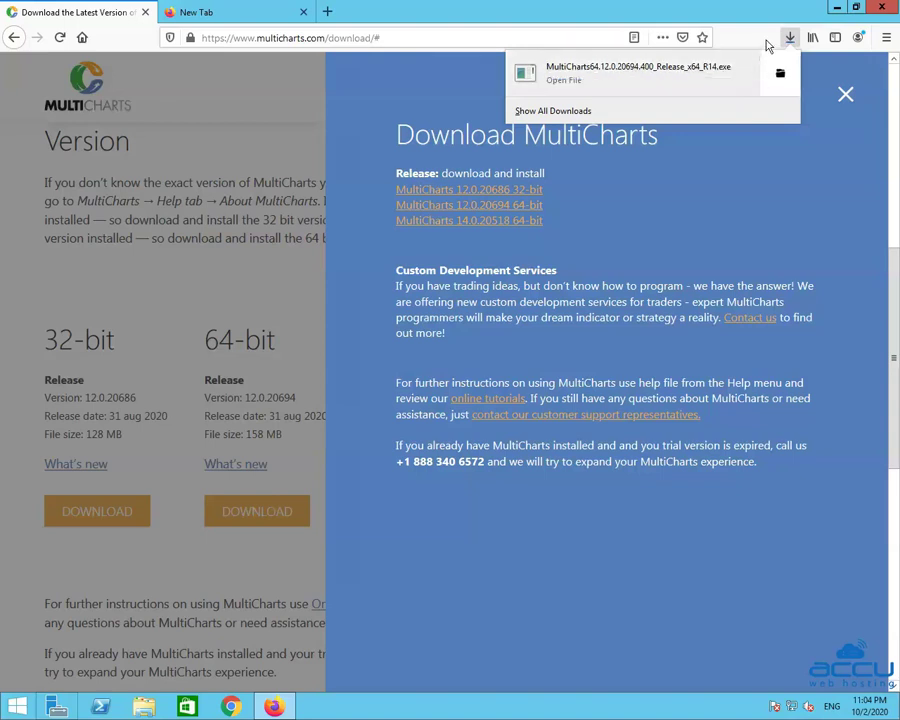
- Run the downloaded MultiCharts64 .exe from Firefox's Downloads panel
{"action": "left_click", "coordinate": [768, 41]}
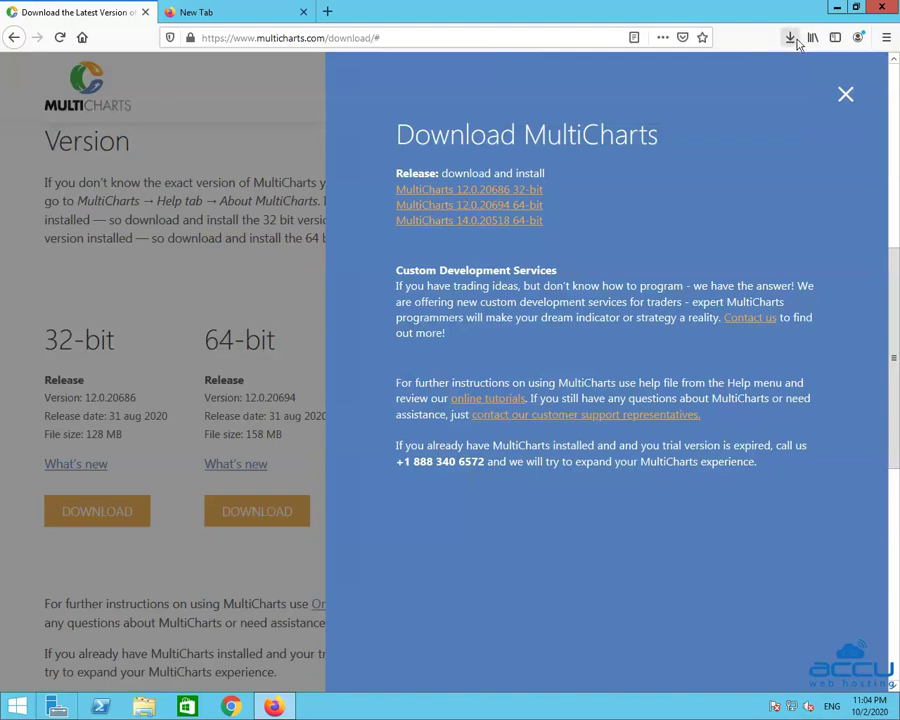
{"action": "left_click", "coordinate": [790, 40]}
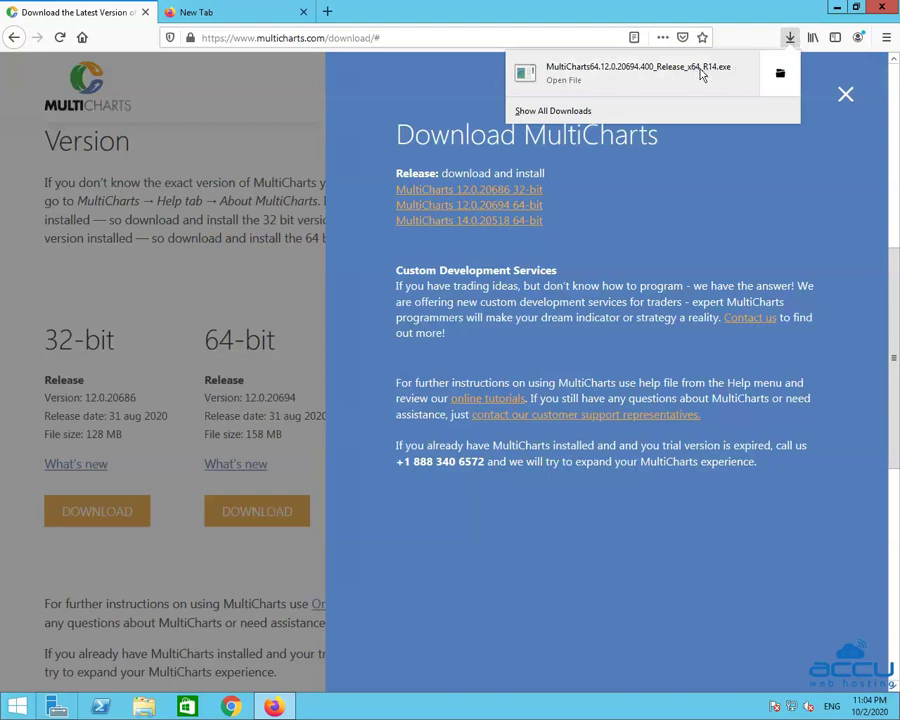
{"action": "left_click", "coordinate": [643, 73]}
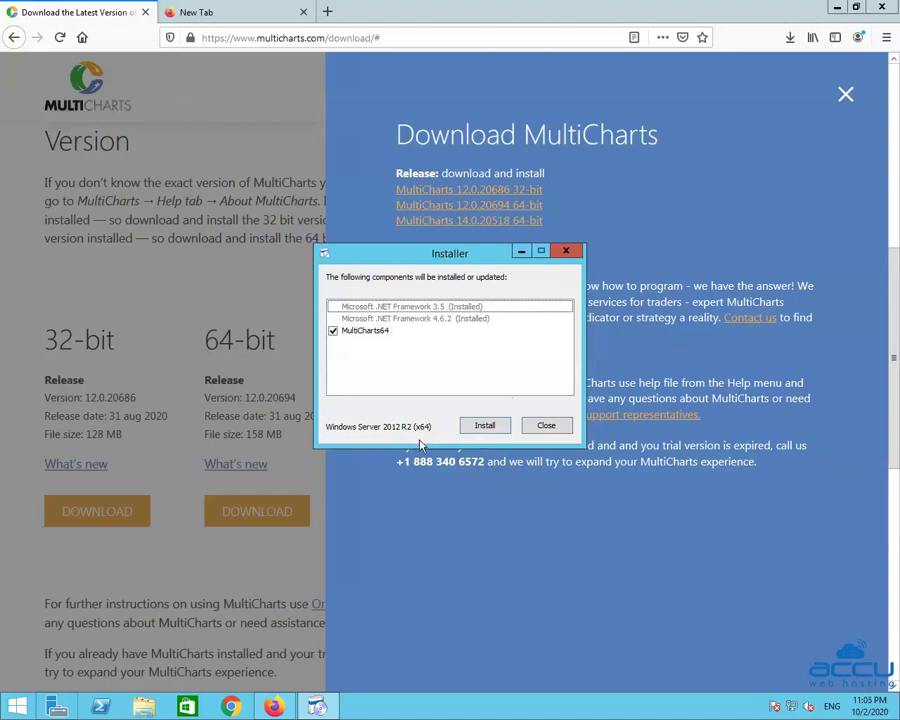
- Install the checked MultiCharts64 component from the Installer dialog
{"action": "left_click", "coordinate": [485, 426]}
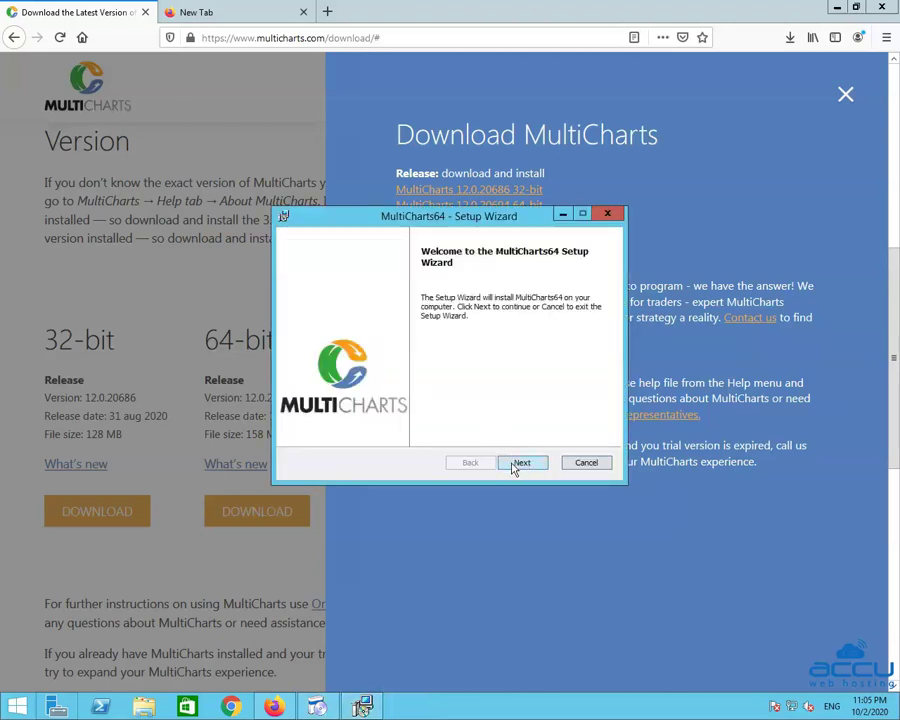
- Accept the license agreement and scroll through the What's new in MultiCharts64 release notes
{"action": "left_click", "coordinate": [520, 463]}
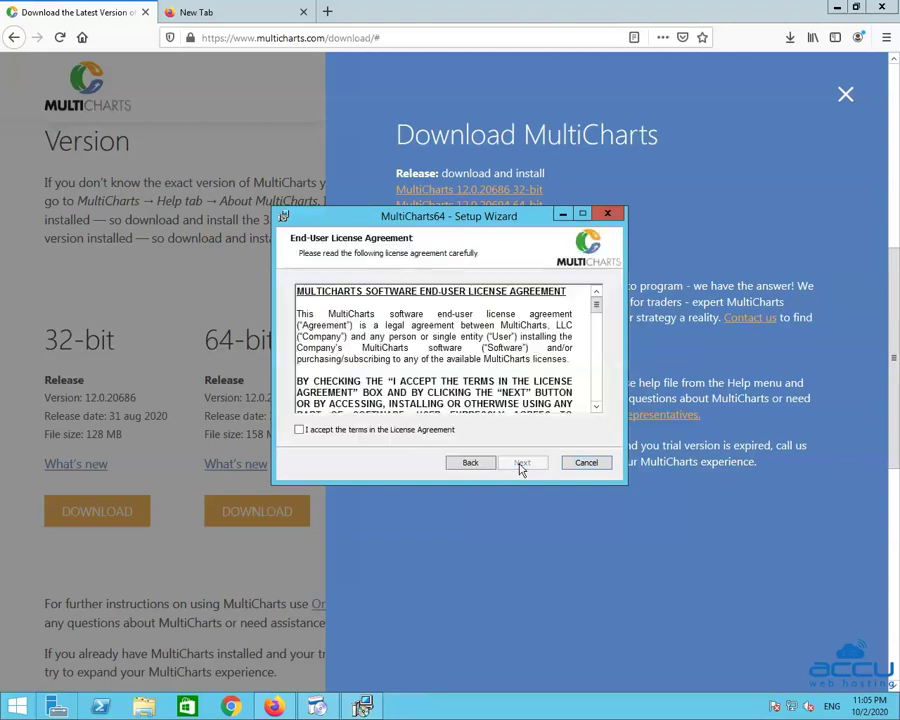
{"action": "left_click", "coordinate": [299, 431]}
{"action": "left_click", "coordinate": [530, 470]}
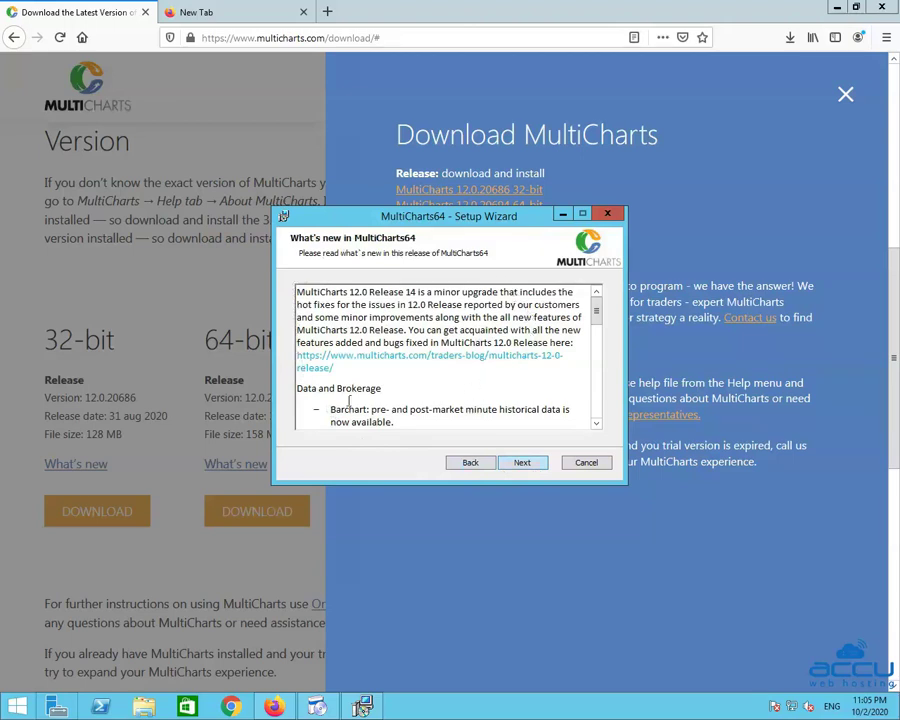
{"action": "left_click", "coordinate": [328, 307]}
{"action": "left_click_drag", "start_coordinate": [597, 310], "coordinate": [607, 420]}
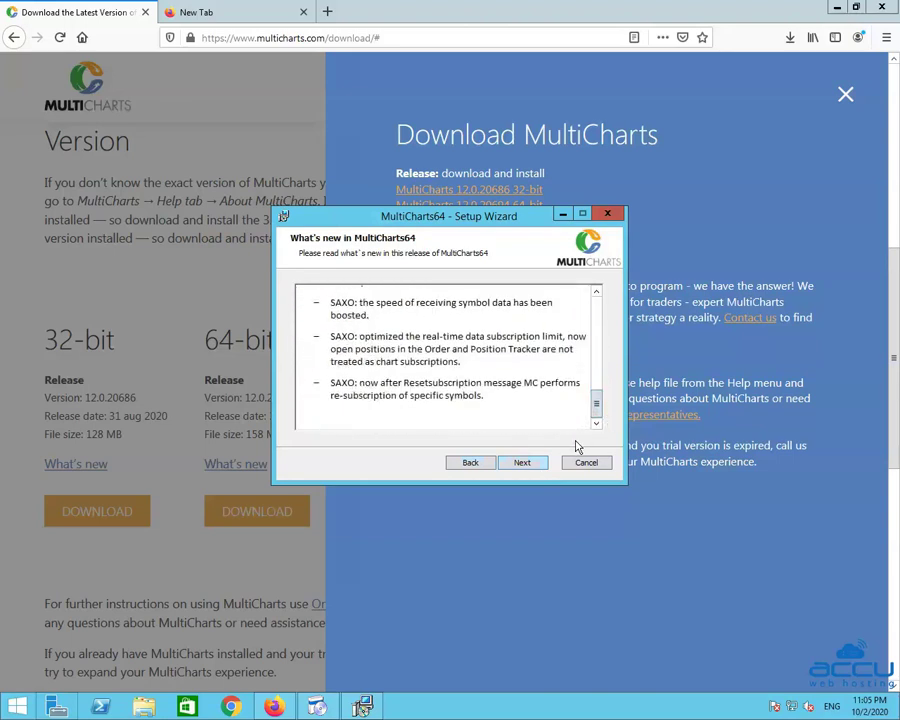
- Advance from the release notes to the Destination Folder page
{"action": "left_click", "coordinate": [524, 463]}
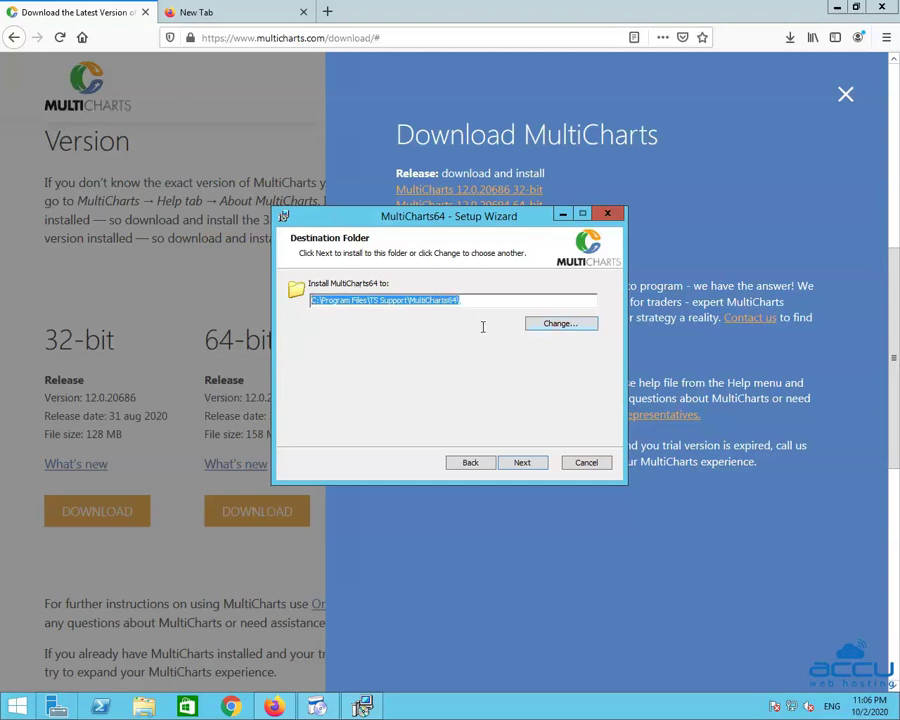
- Keep the default install folder, leaving Desktop and Quick Launch Bar shortcuts enabled
{"action": "left_click", "coordinate": [524, 463]}
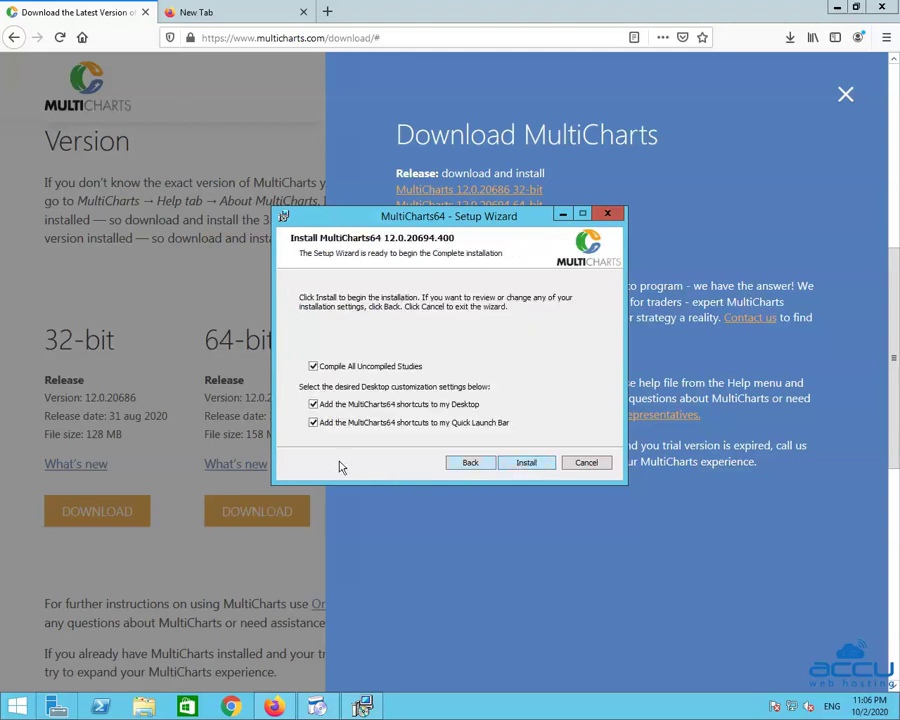
{"action": "left_click", "coordinate": [314, 405]}
{"action": "left_click", "coordinate": [312, 405]}
{"action": "left_click", "coordinate": [313, 424]}
{"action": "left_click", "coordinate": [313, 424]}
- Install MultiCharts64 12.0.20694.400 and finish the wizard once setup completes
{"action": "left_click", "coordinate": [528, 464]}
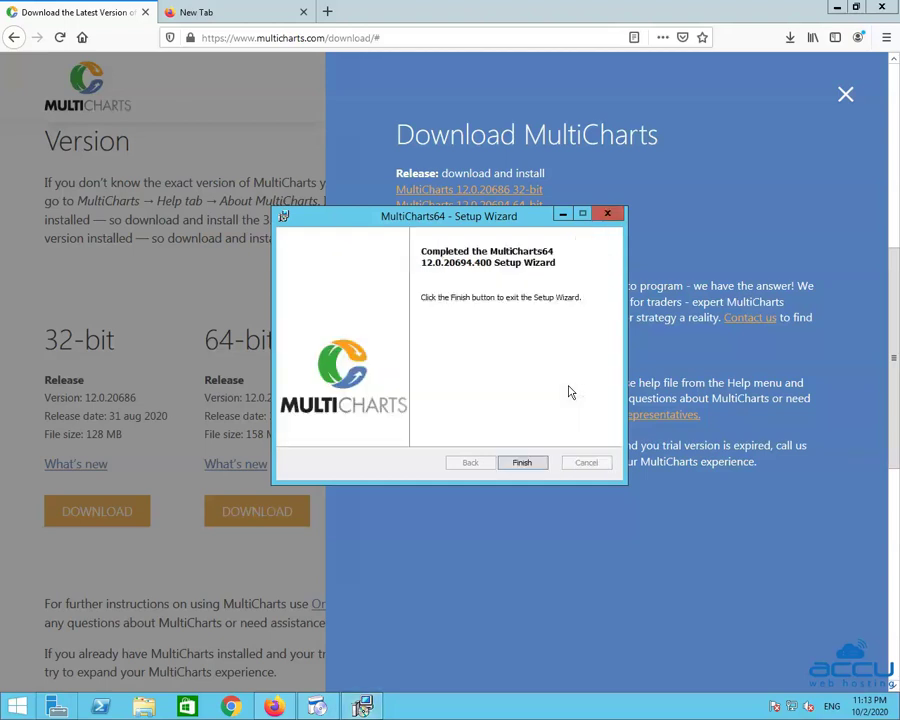
{"action": "left_click", "coordinate": [515, 465]}
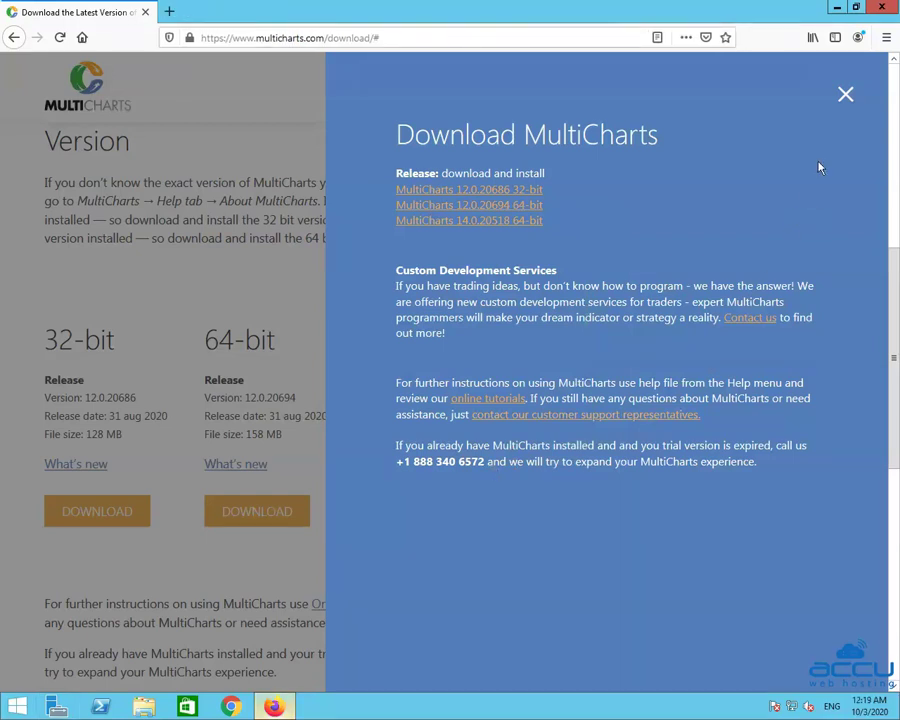
- Minimize Firefox to reveal the desktop with the new MultiCharts shortcuts
{"action": "left_click", "coordinate": [838, 9]}
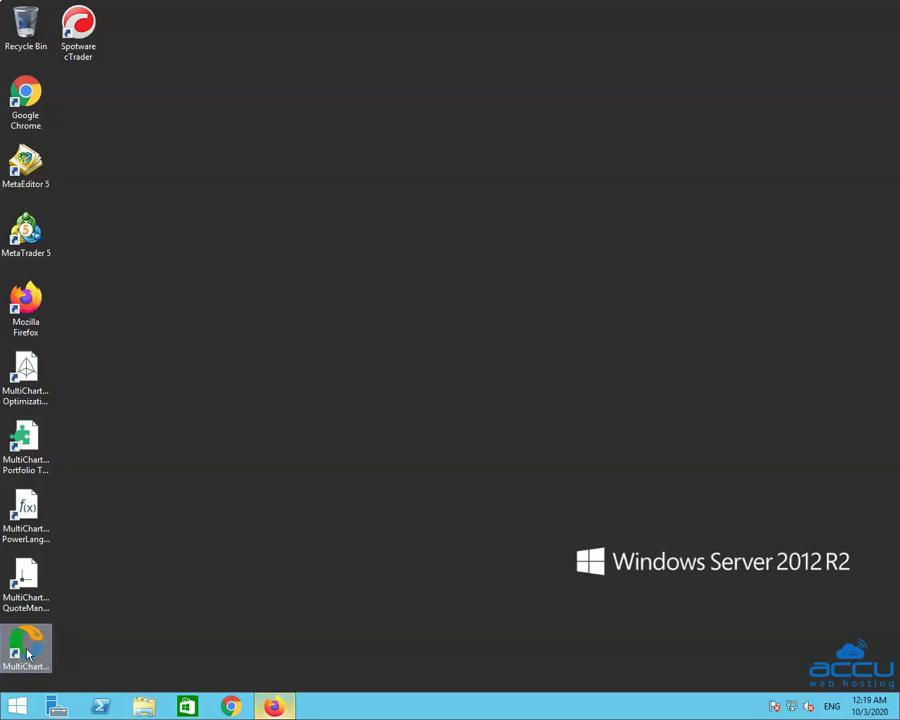
- Open MultiCharts64 from its desktop shortcut's right-click menu
{"action": "right_click", "coordinate": [28, 654]}
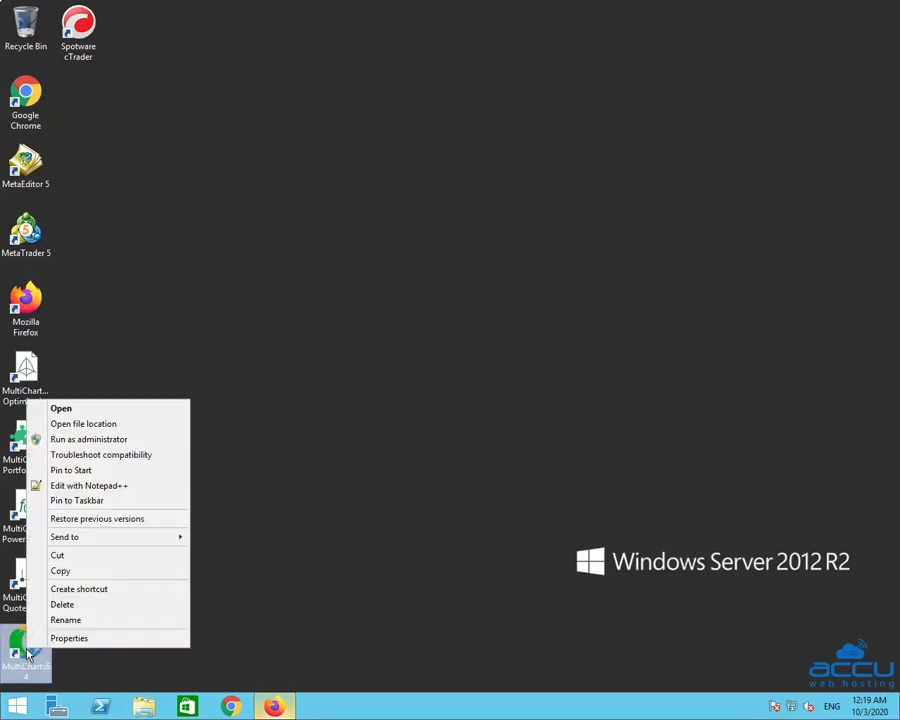
{"action": "left_click", "coordinate": [90, 411]}
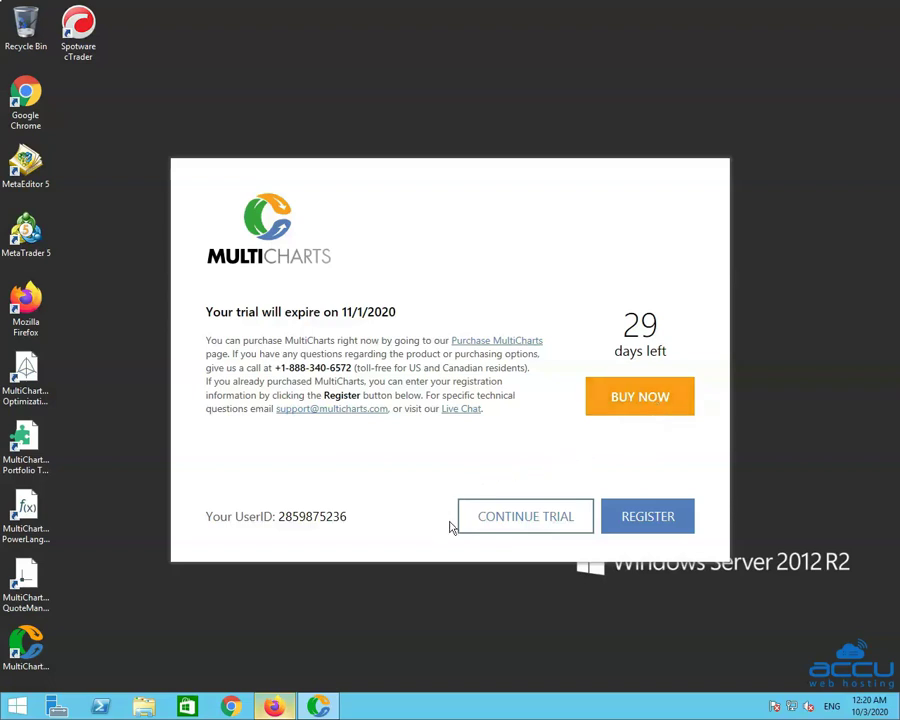
- Choose CONTINUE TRIAL on the trial notice to keep using MultiCharts in trial mode
{"action": "left_click", "coordinate": [521, 522]}
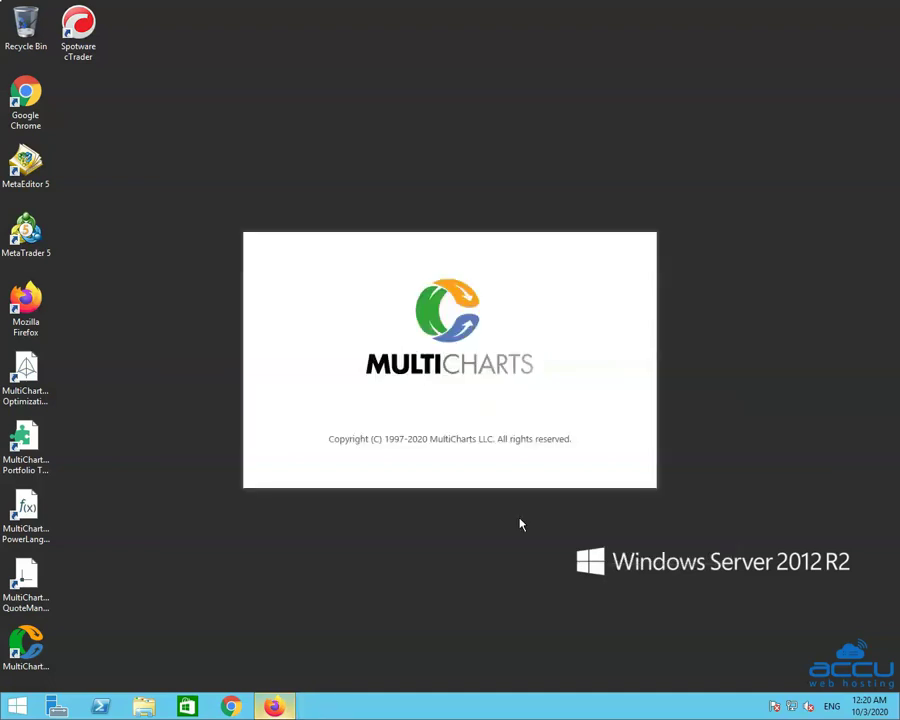